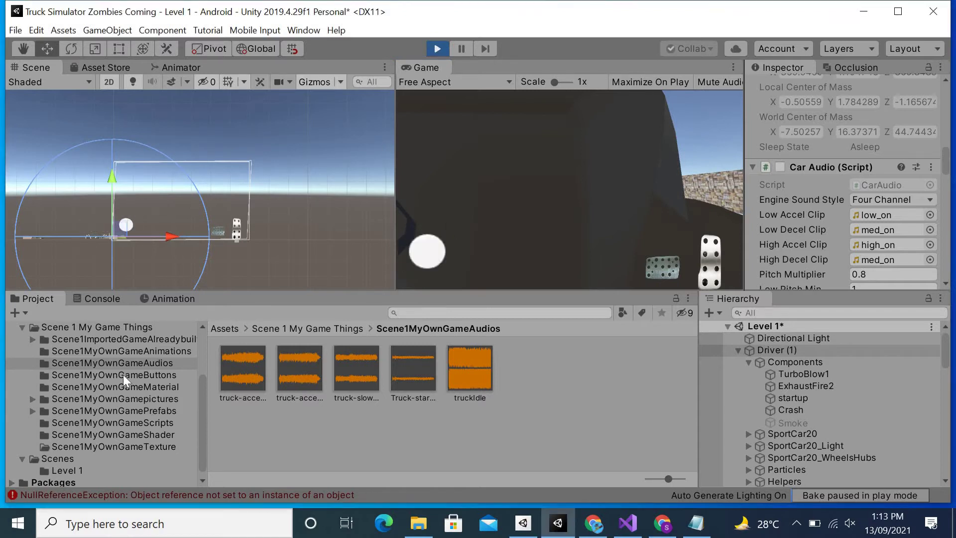
# - Stop the running game preview to return the editor to edit mode
pyautogui.click(437, 48)
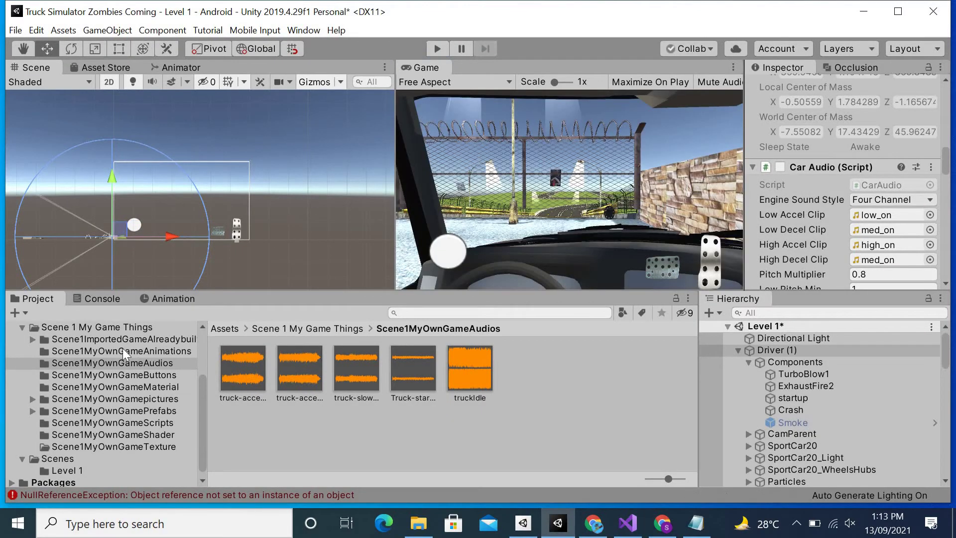
# - Delete MobileJoystick.controller and New Animation.anim from the Scene1MyOwnGameAnimations folder
pyautogui.click(149, 350)
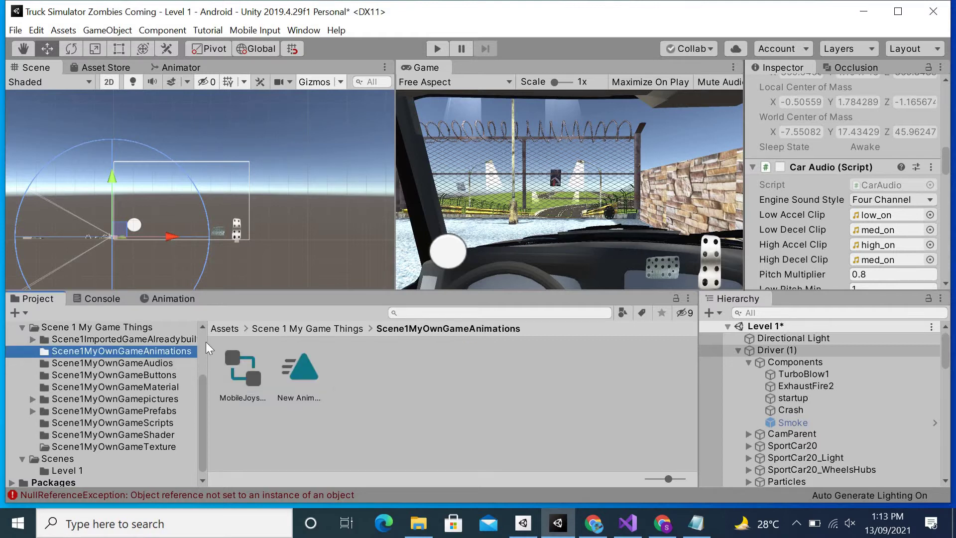
pyautogui.click(306, 387)
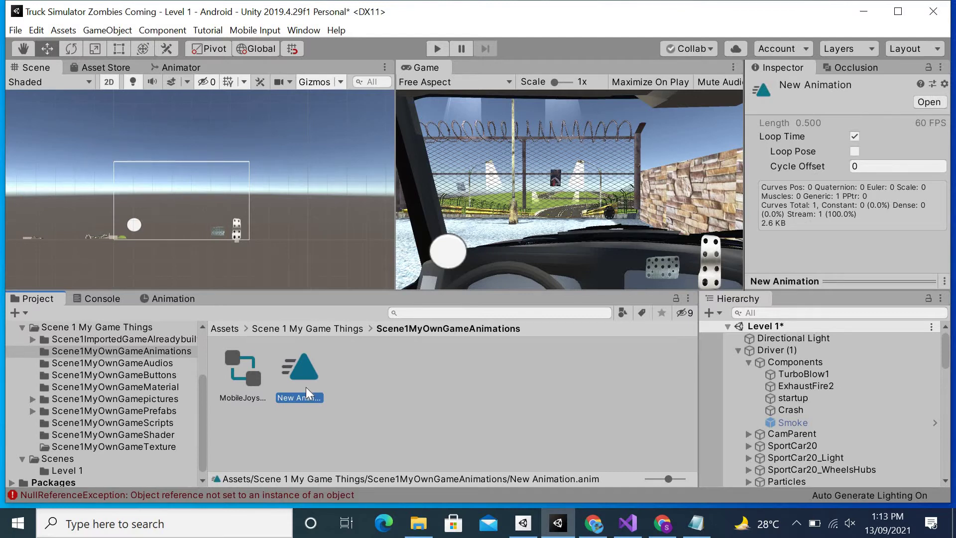
pyautogui.keyDown('ctrl'); pyautogui.click(252, 382); pyautogui.keyUp('ctrl')
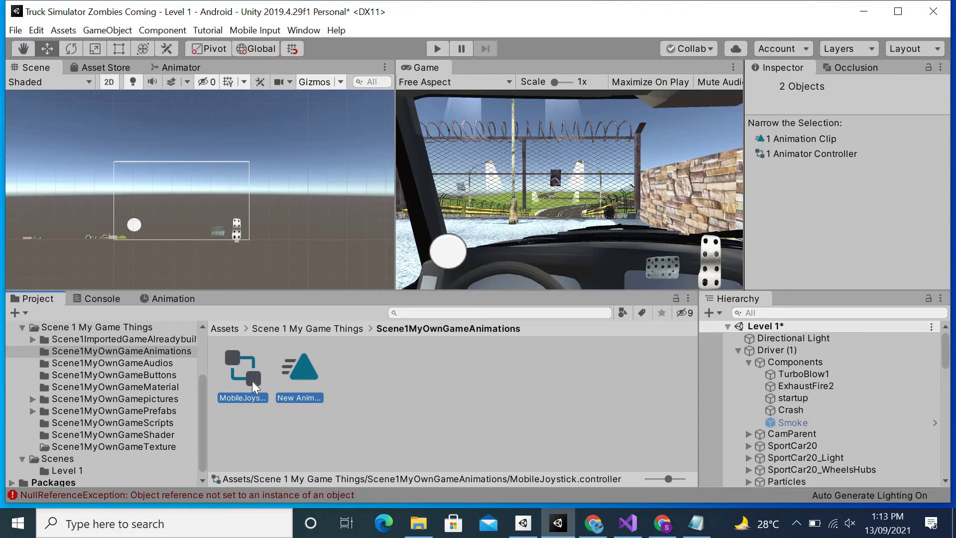
pyautogui.rightClick(252, 381)
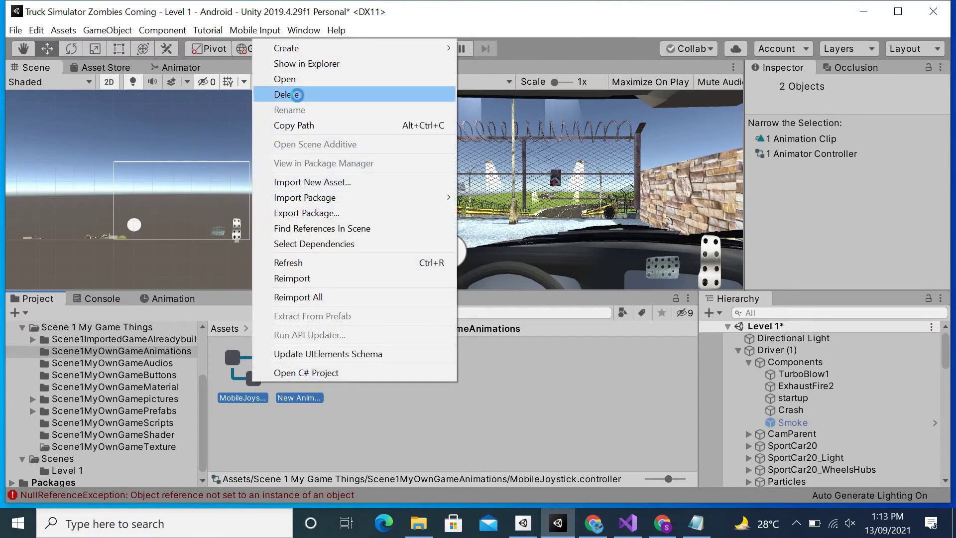
pyautogui.click(297, 95)
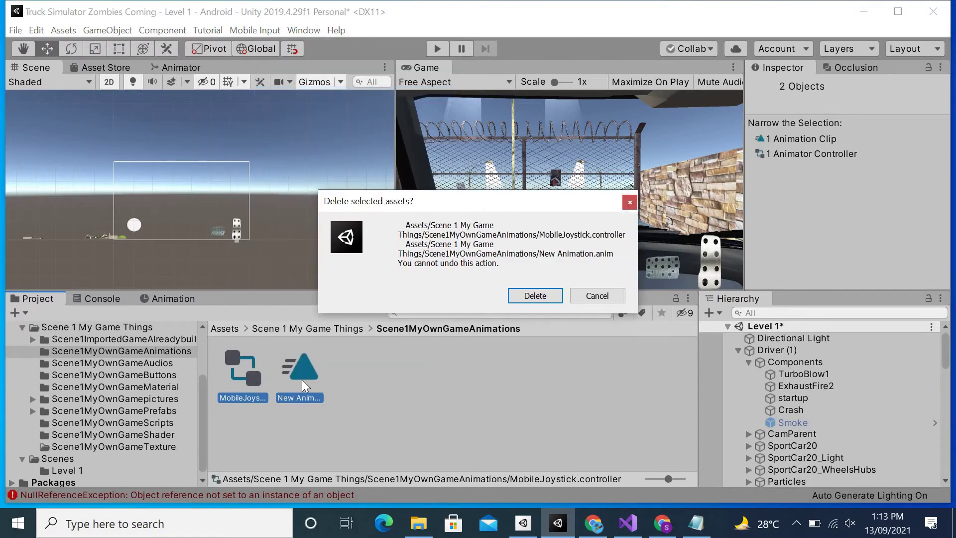
pyautogui.click(537, 297)
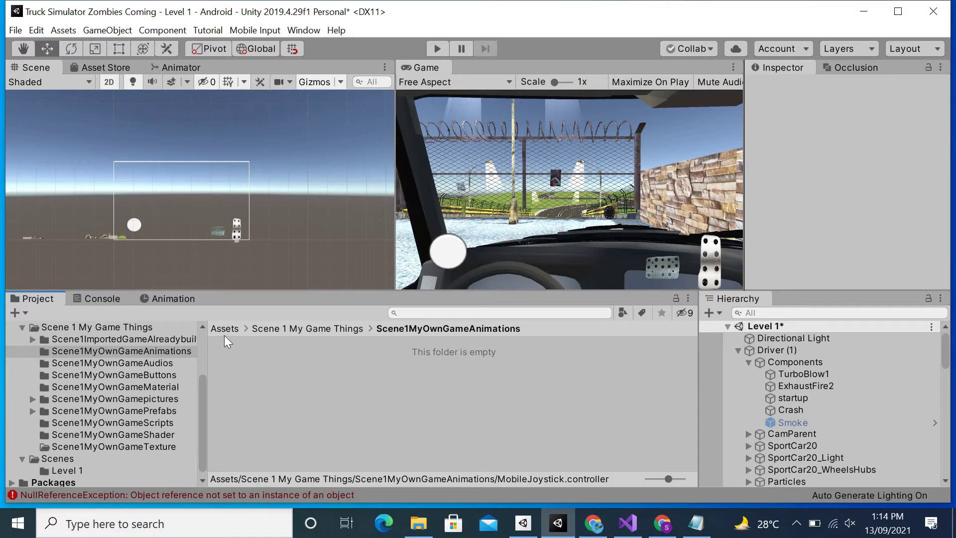
# - Show the Animation window and select the MobileJoystick element in the Hierarchy
pyautogui.click(165, 295)
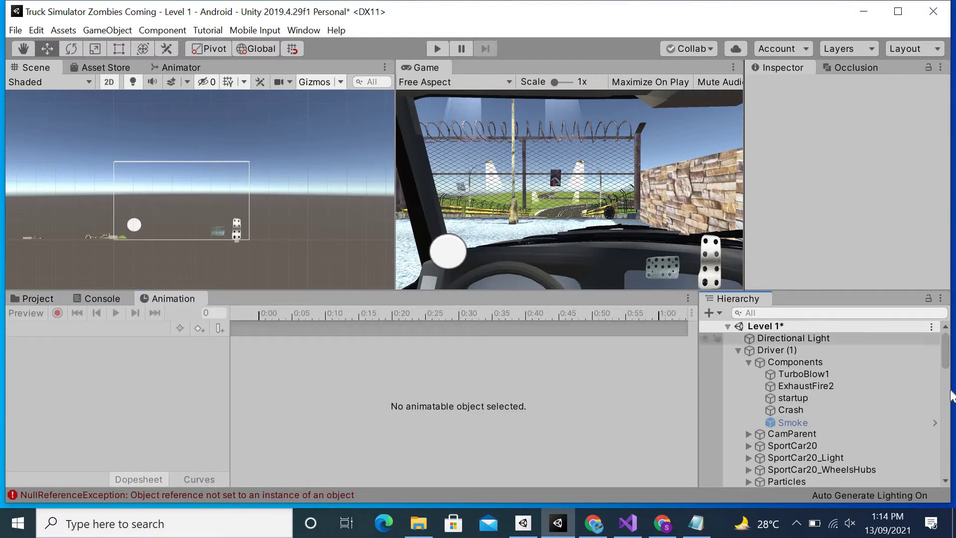
pyautogui.moveTo(945, 354); pyautogui.dragTo(945, 398)
pyautogui.scroll(-7, 823, 478)
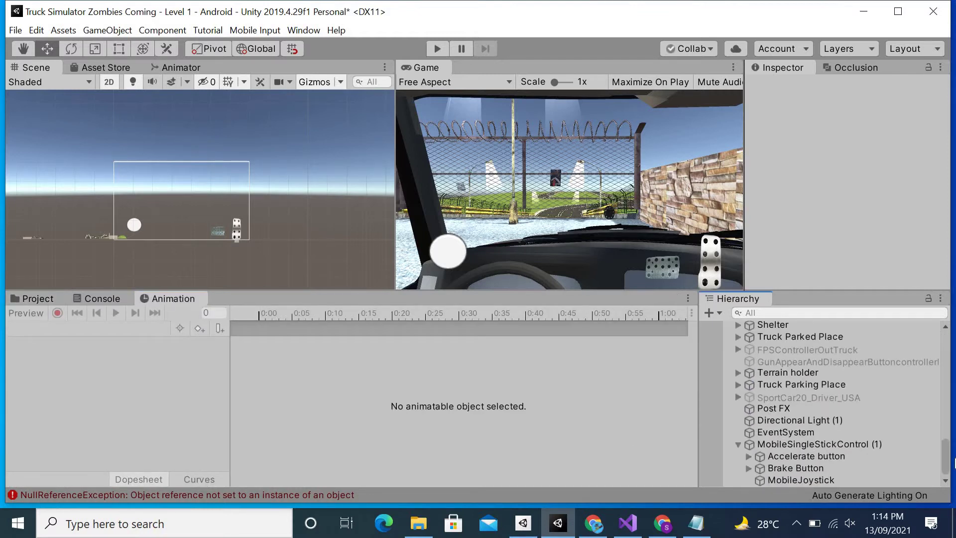
pyautogui.click(810, 479)
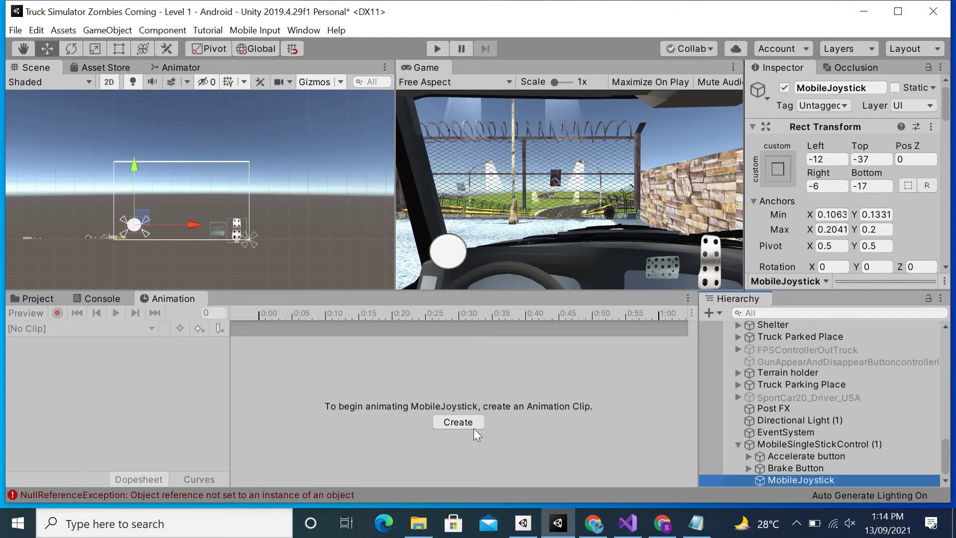
# - Create a clip named New Animation for MobileJoystick, saved in Scene1MyOwnGameAnimations
pyautogui.click(458, 422)
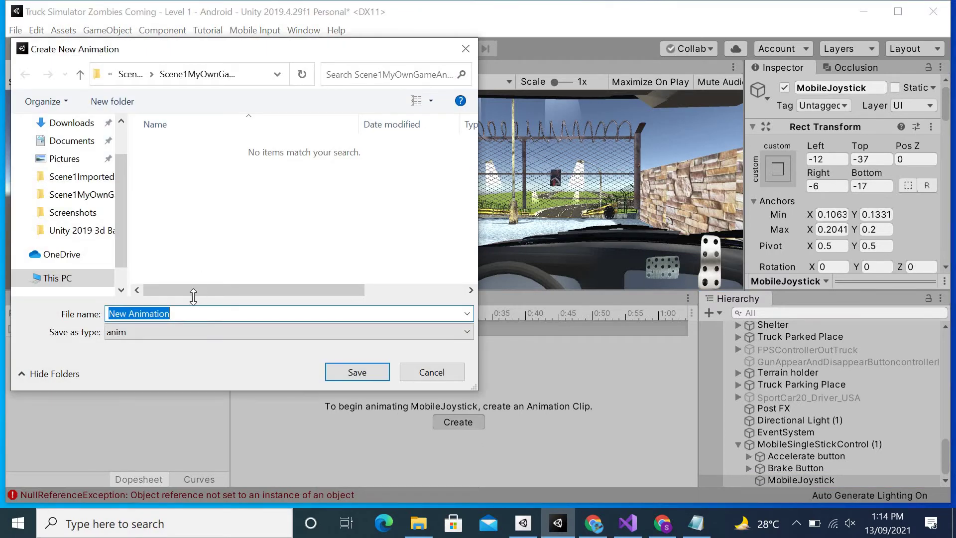
pyautogui.click(190, 75)
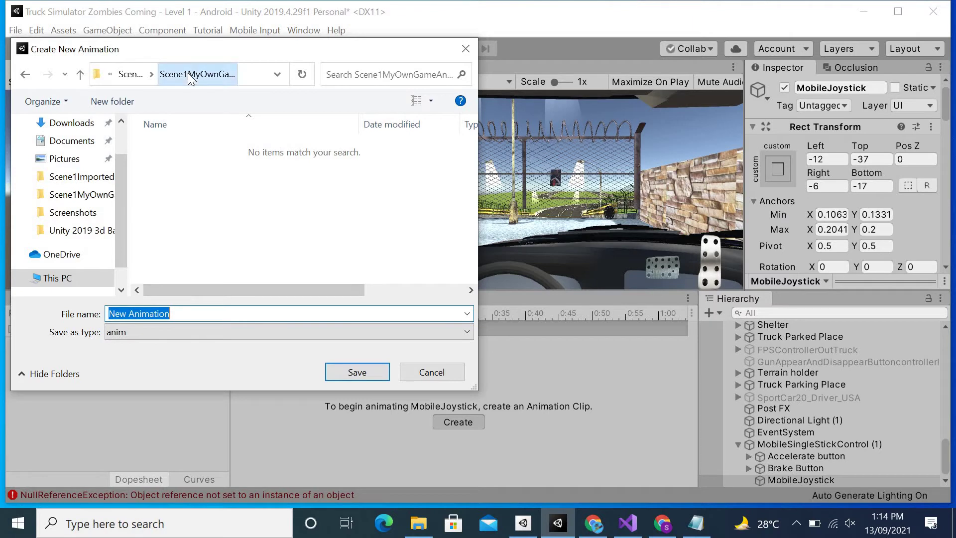
pyautogui.click(134, 75)
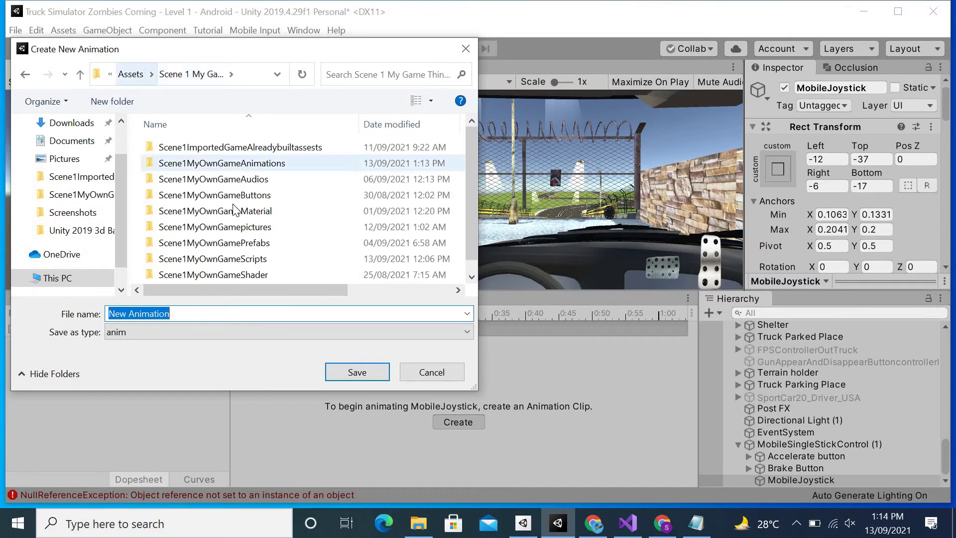
pyautogui.doubleClick(245, 164)
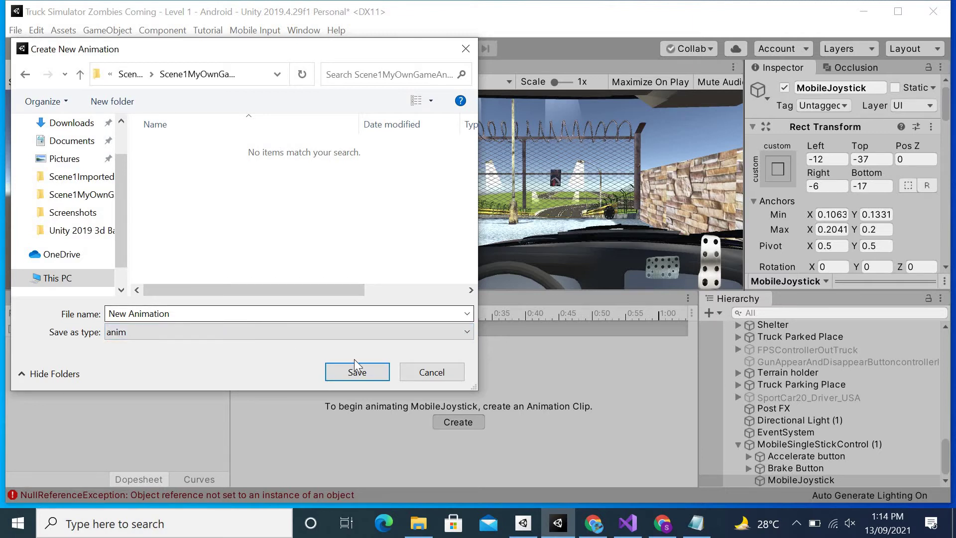
pyautogui.click(365, 372)
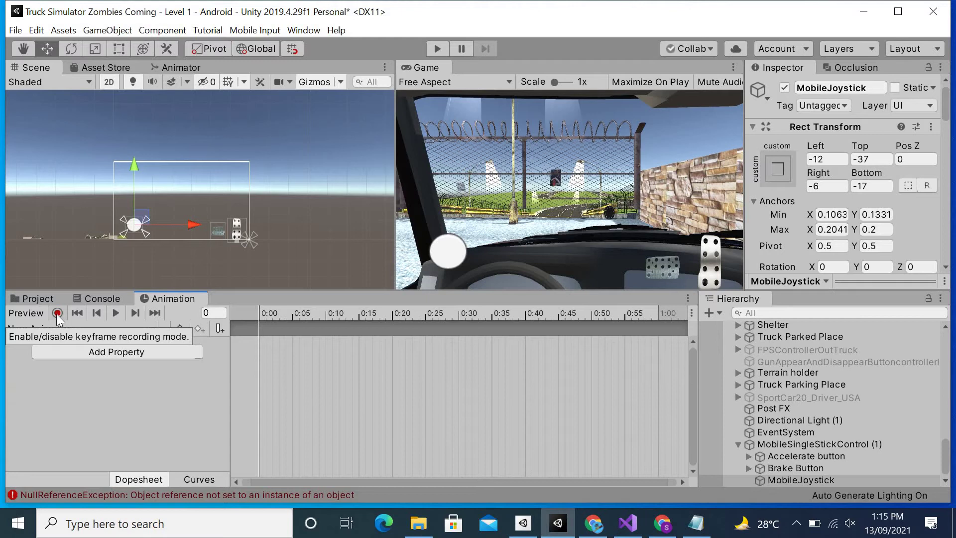
# - Turn on keyframe recording and key MobileJoystick shifted left at frame 0
pyautogui.click(57, 314)
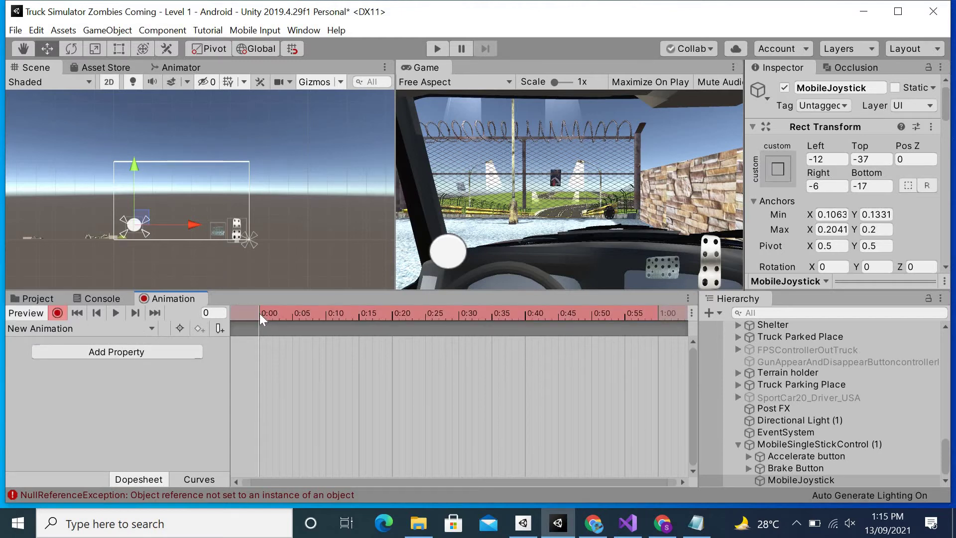
pyautogui.click(185, 224)
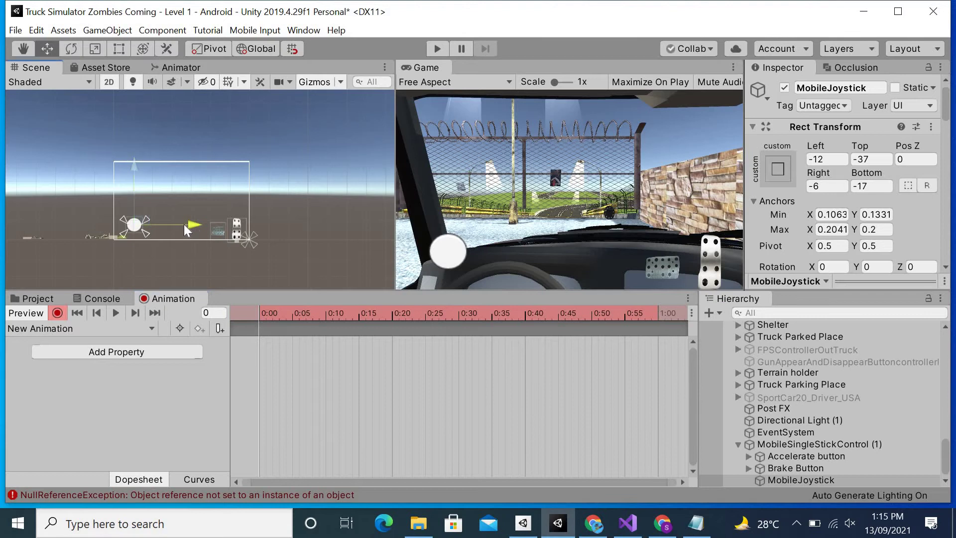
pyautogui.moveTo(184, 224); pyautogui.dragTo(142, 229)
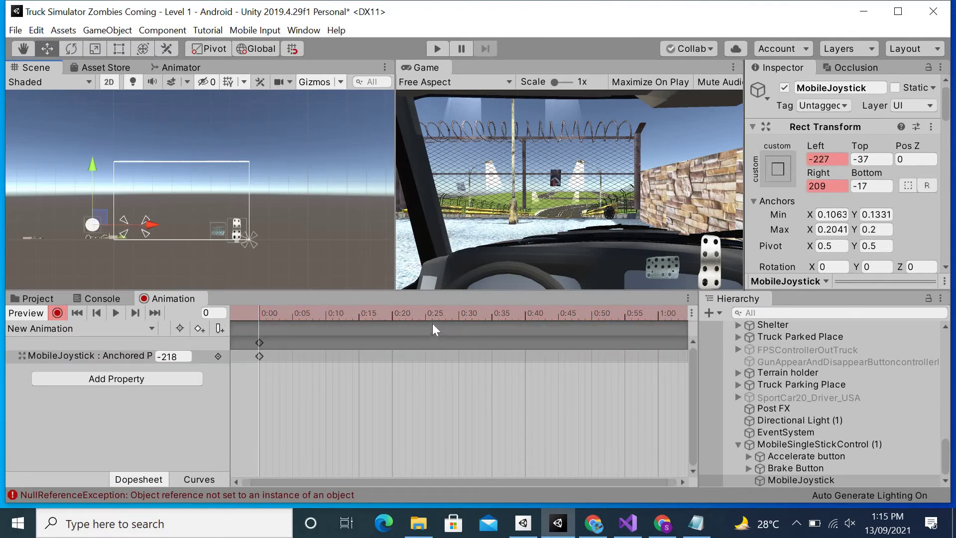
# - Key MobileJoystick shifted right to -3 at frame 33, then stop recording
pyautogui.click(459, 320)
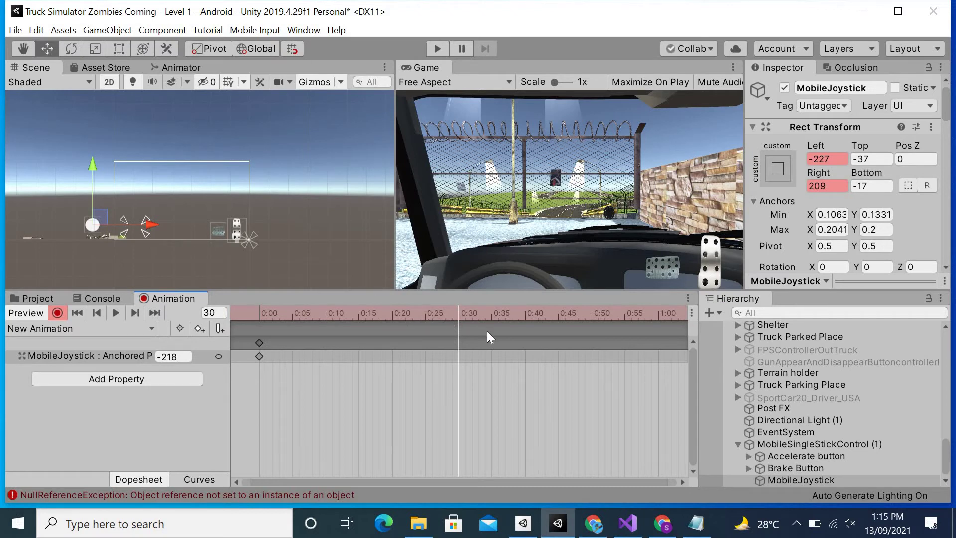
pyautogui.click(477, 320)
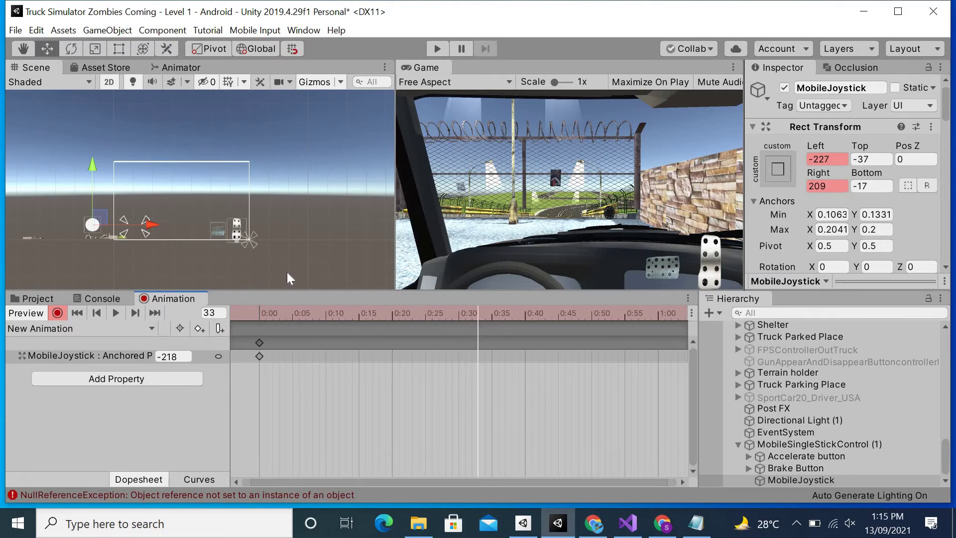
pyautogui.moveTo(149, 225); pyautogui.dragTo(190, 222)
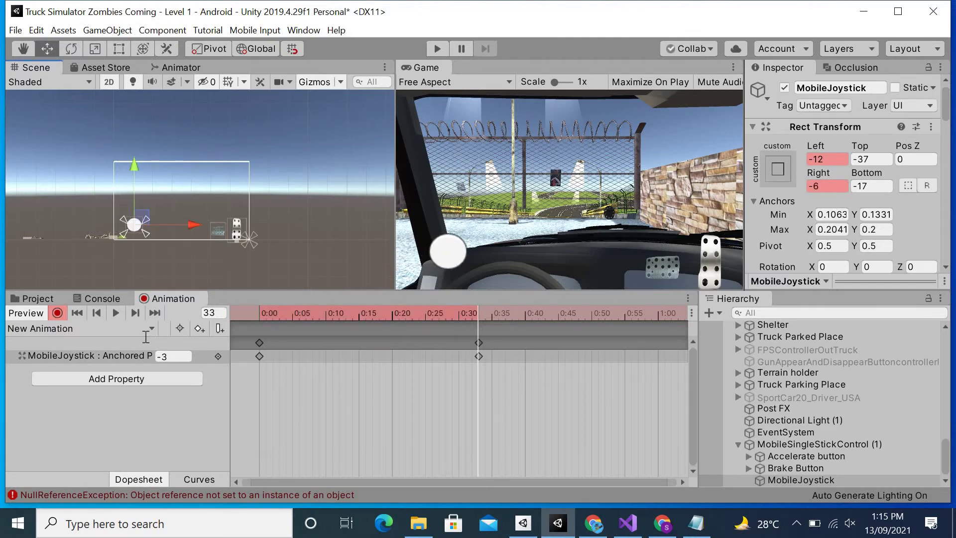
pyautogui.click(57, 311)
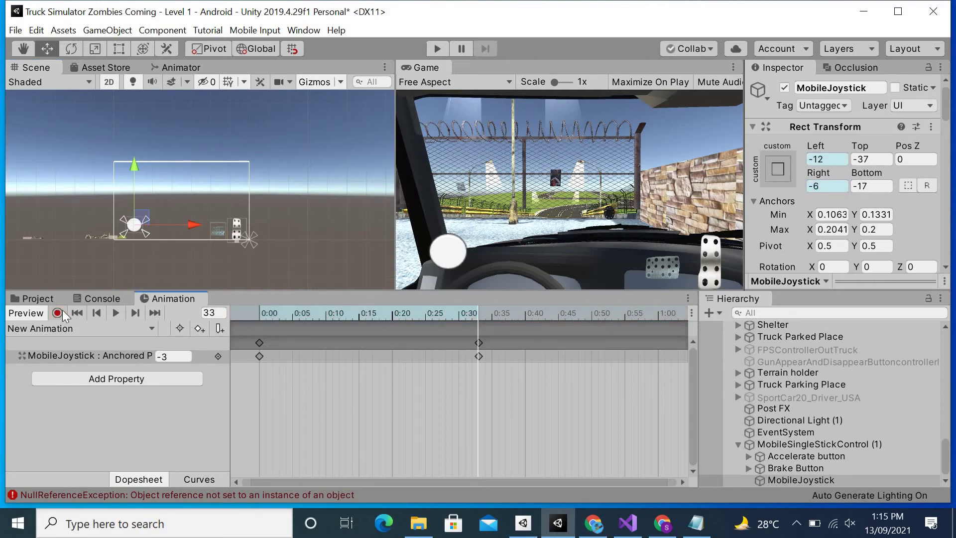
pyautogui.click(116, 313)
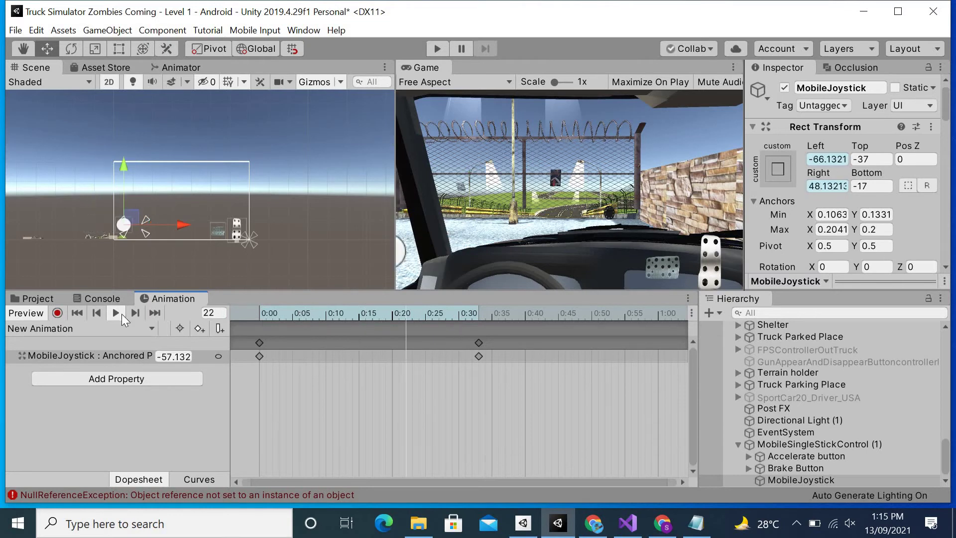
pyautogui.click(439, 52)
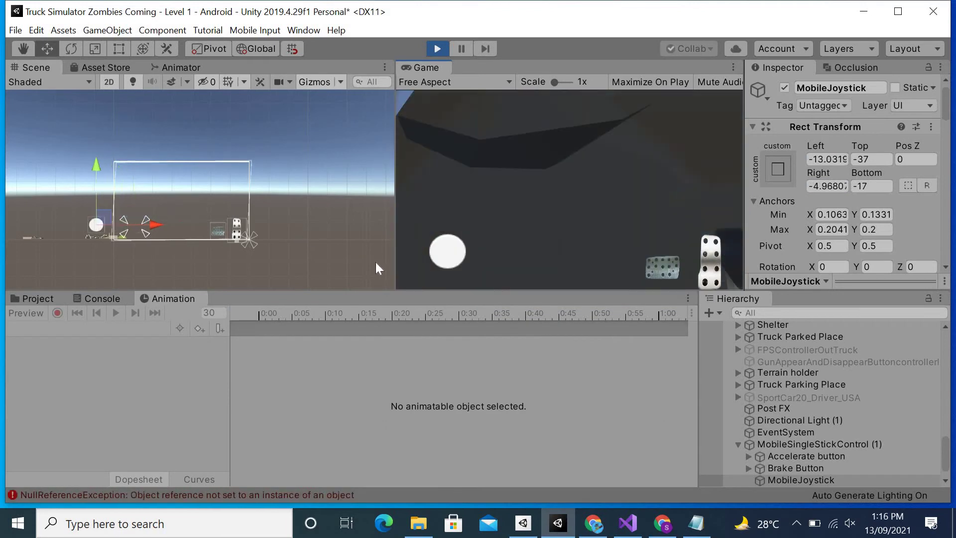
pyautogui.moveTo(434, 265); pyautogui.dragTo(393, 259)
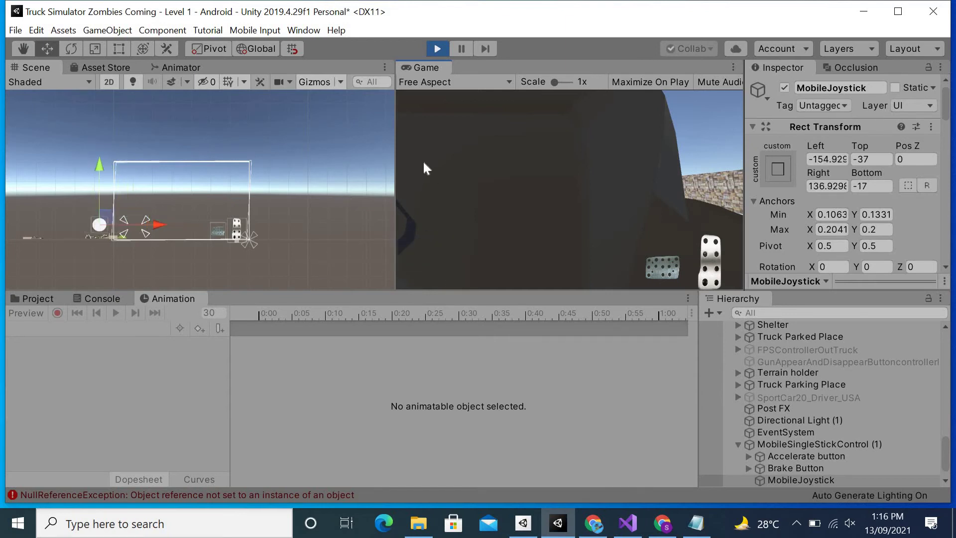
pyautogui.click(437, 49)
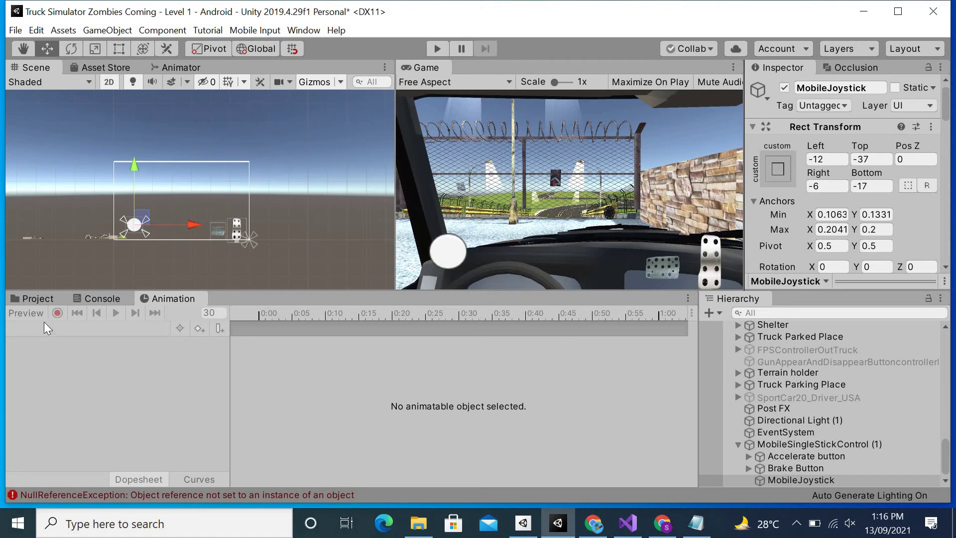
# - Uncheck Loop Time on the New Animation clip in Scene1MyOwnGameAnimations
pyautogui.click(37, 298)
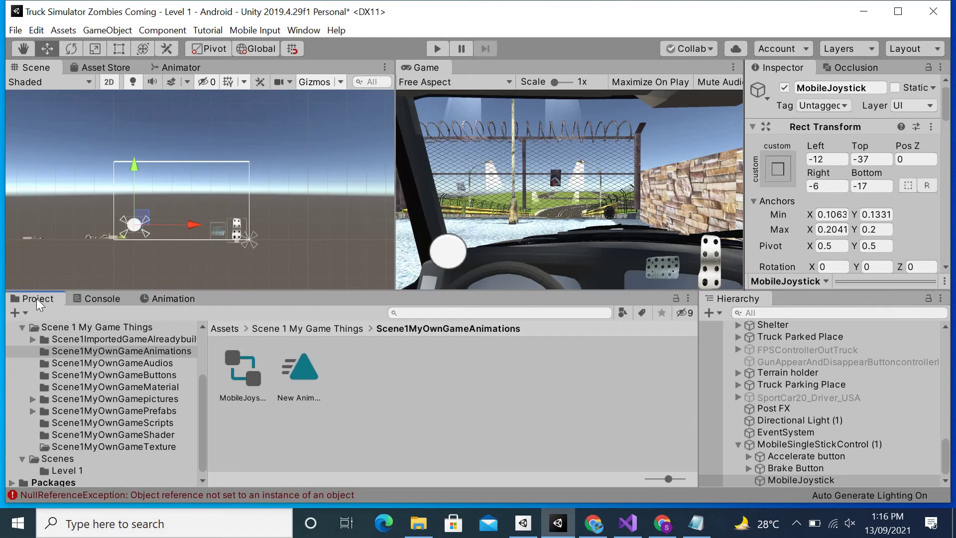
pyautogui.click(127, 348)
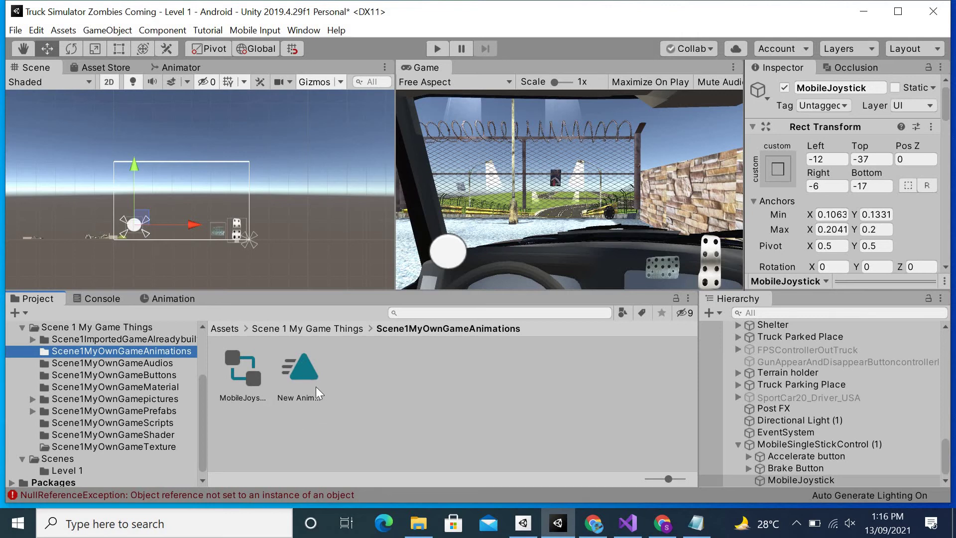
pyautogui.click(306, 370)
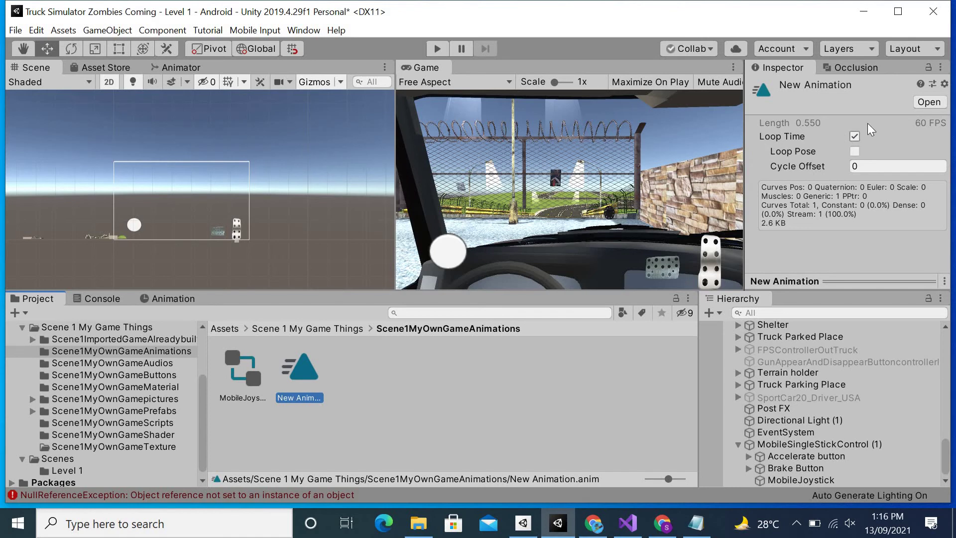
pyautogui.click(854, 136)
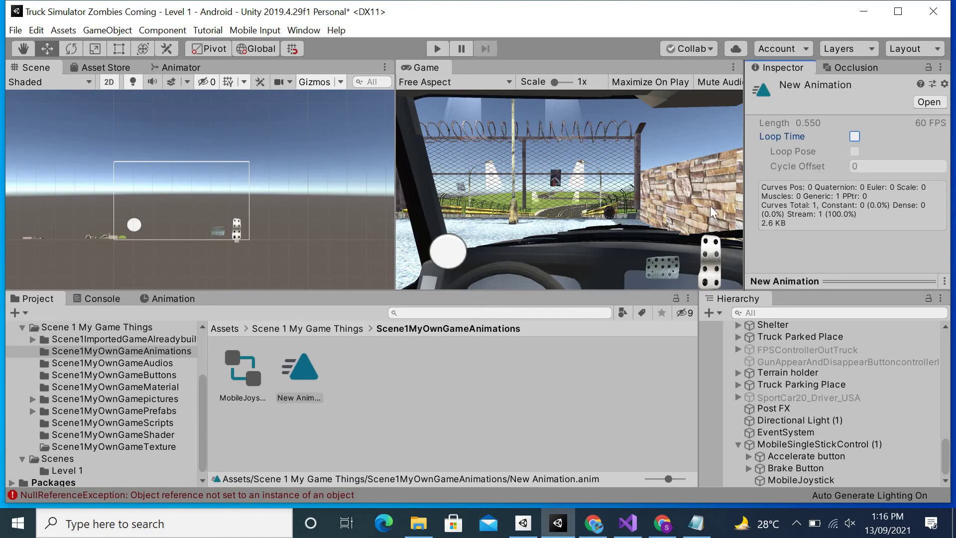
# - In the Animator, move the New Animation state beside Entry and open its clip settings
pyautogui.click(176, 70)
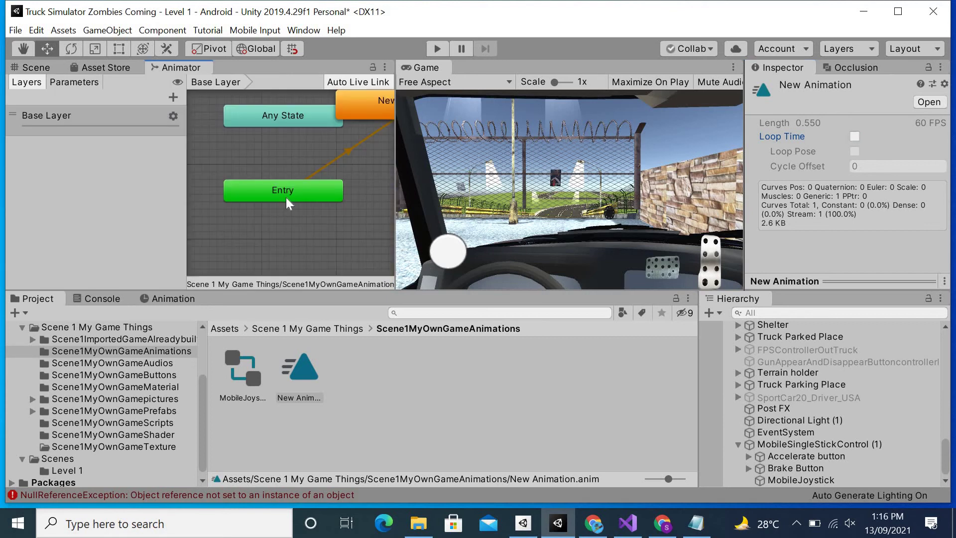
pyautogui.moveTo(395, 201); pyautogui.dragTo(568, 198)
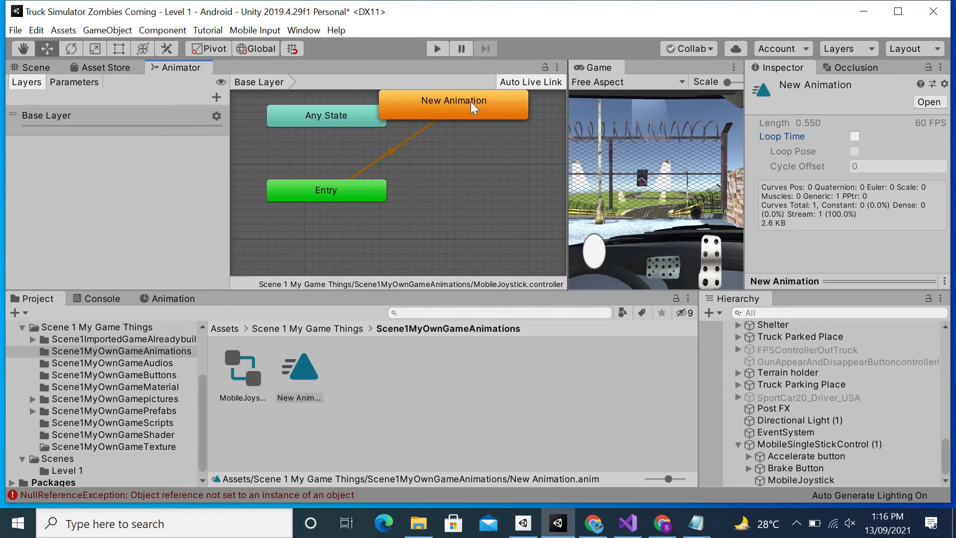
pyautogui.moveTo(471, 113); pyautogui.dragTo(479, 153)
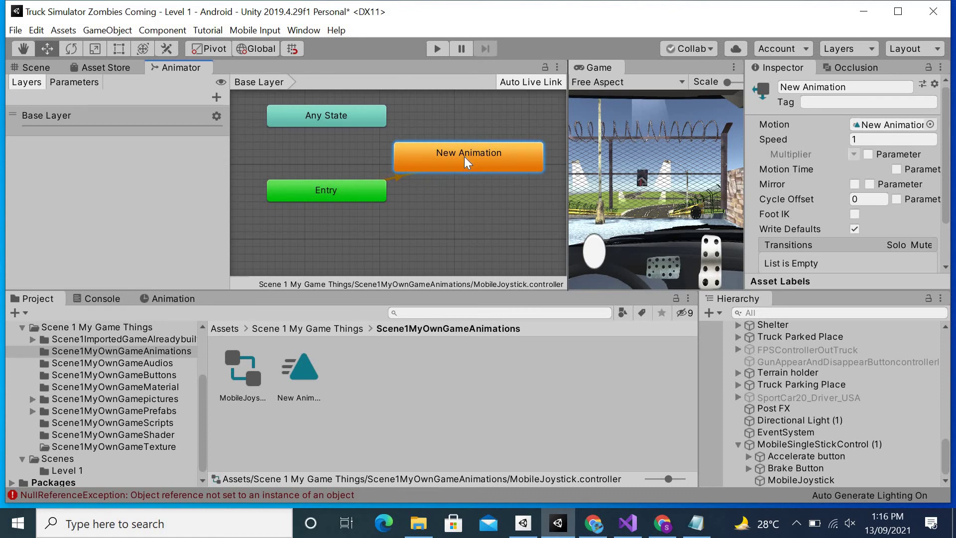
pyautogui.doubleClick(464, 156)
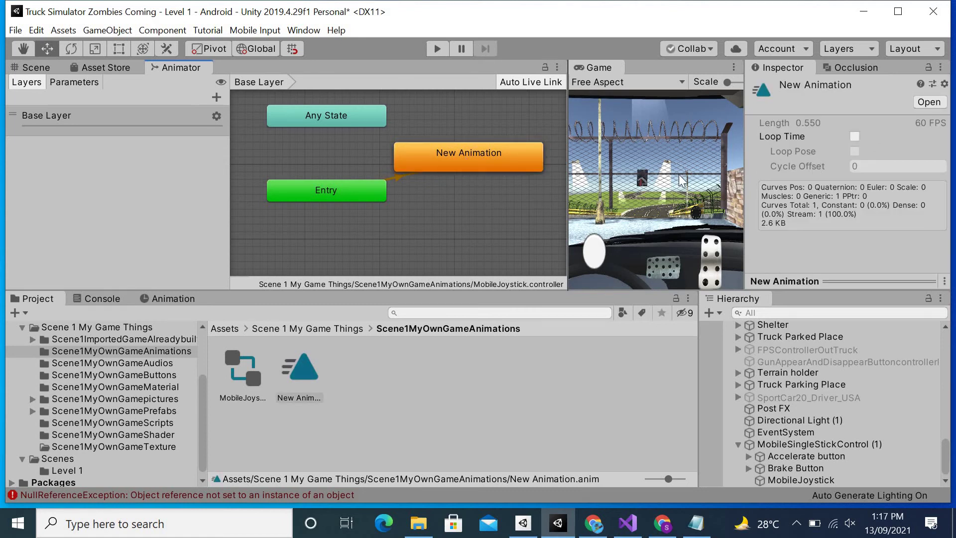
pyautogui.moveTo(568, 191); pyautogui.dragTo(444, 197)
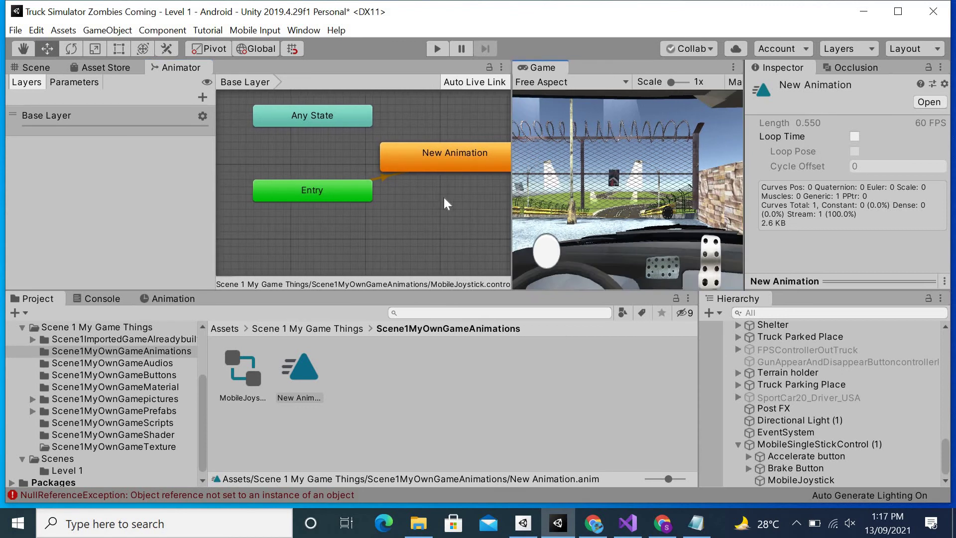
# - Enter Play mode to watch the New Animation clip play once on MobileJoystick
pyautogui.click(437, 49)
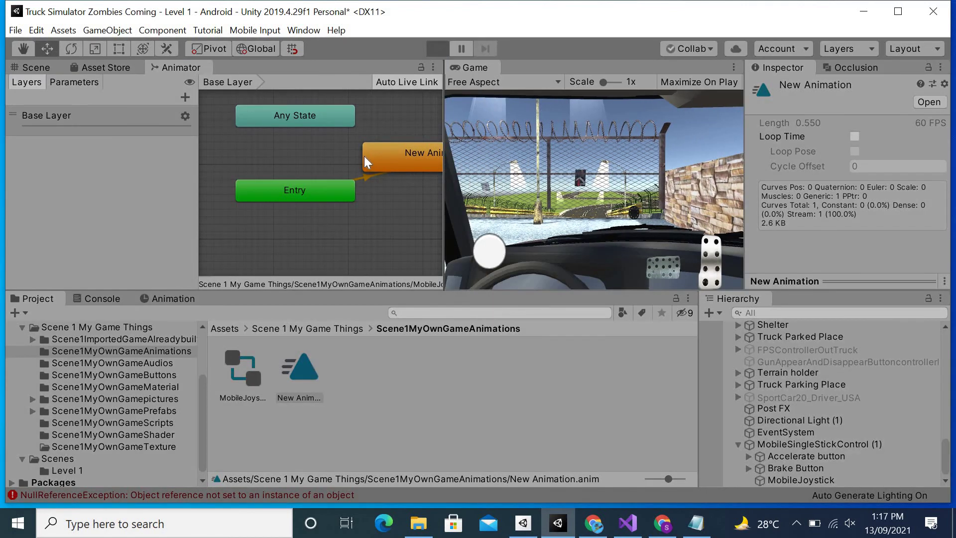